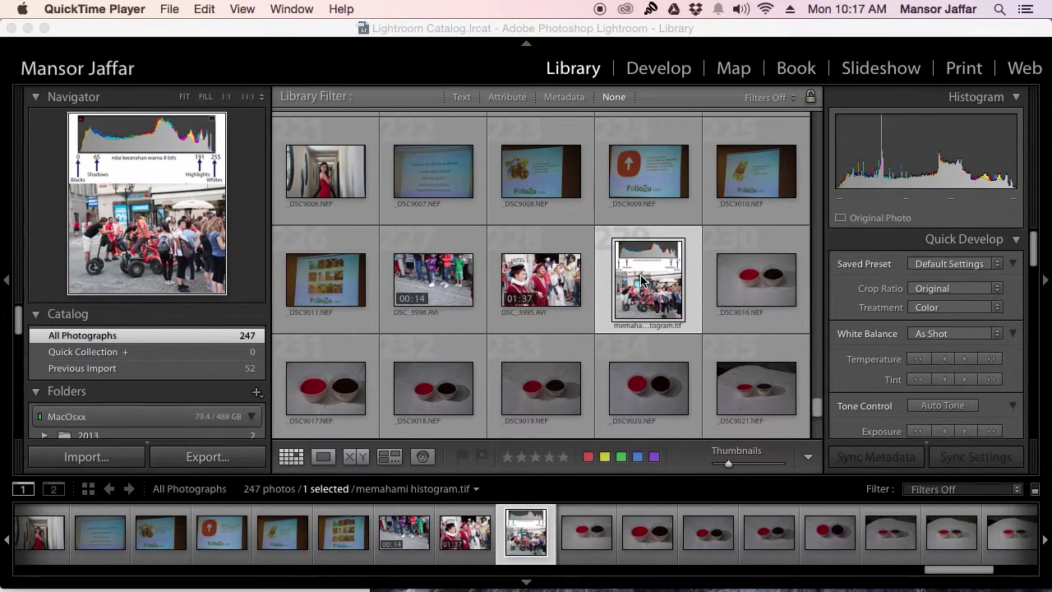
# Switch to the Develop module with the 'memahami histogram.tif' diagram selected.
pyautogui.click(658, 67)
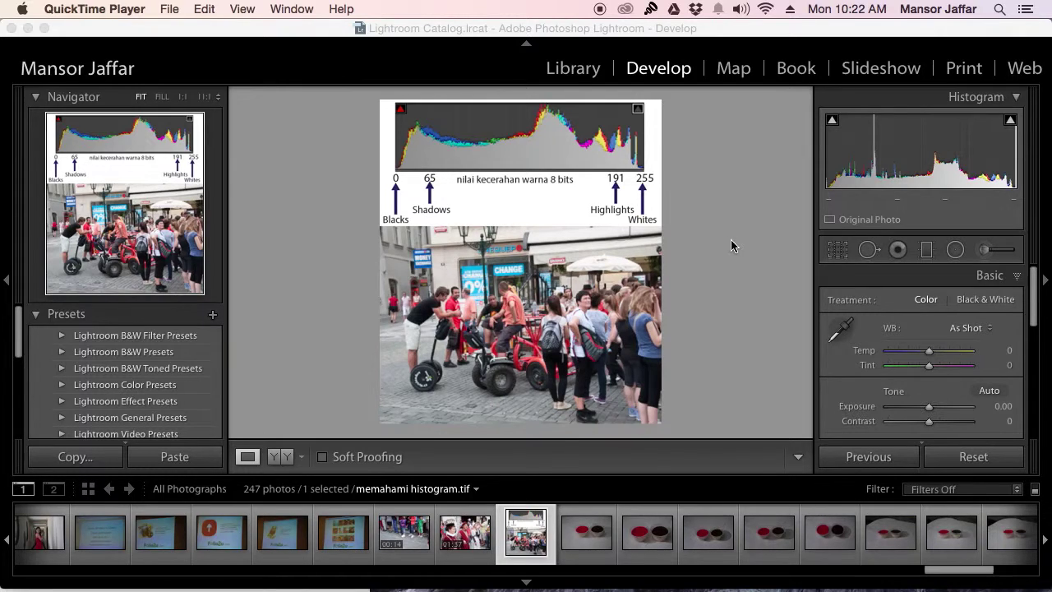
pyautogui.moveTo(1035, 314); pyautogui.dragTo(1034, 344)
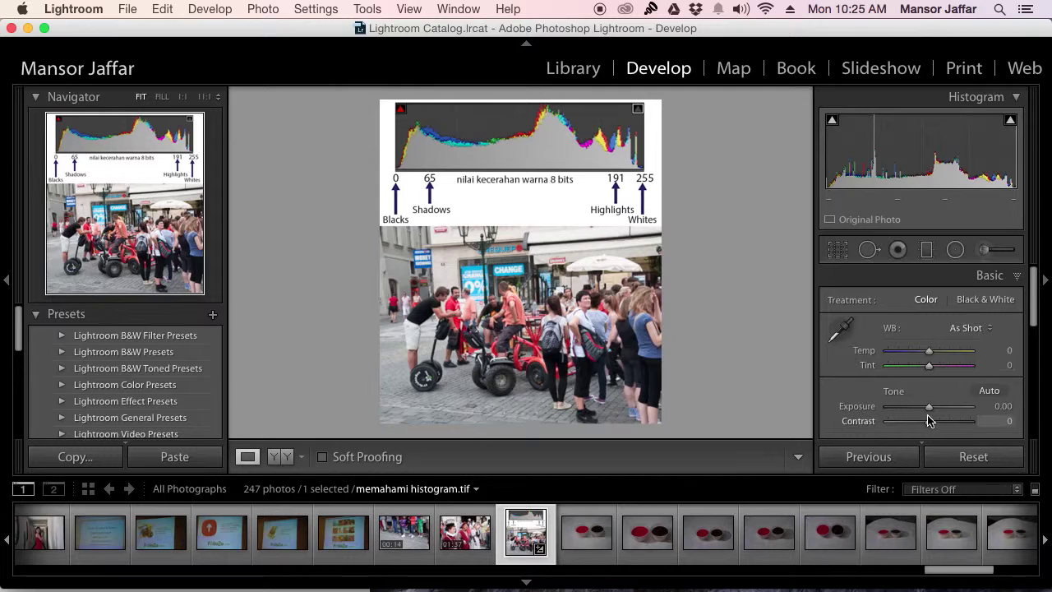
# Set the histogram photo's Exposure to +3.65 and show clipped highlights in red.
pyautogui.moveTo(929, 409); pyautogui.dragTo(906, 408)
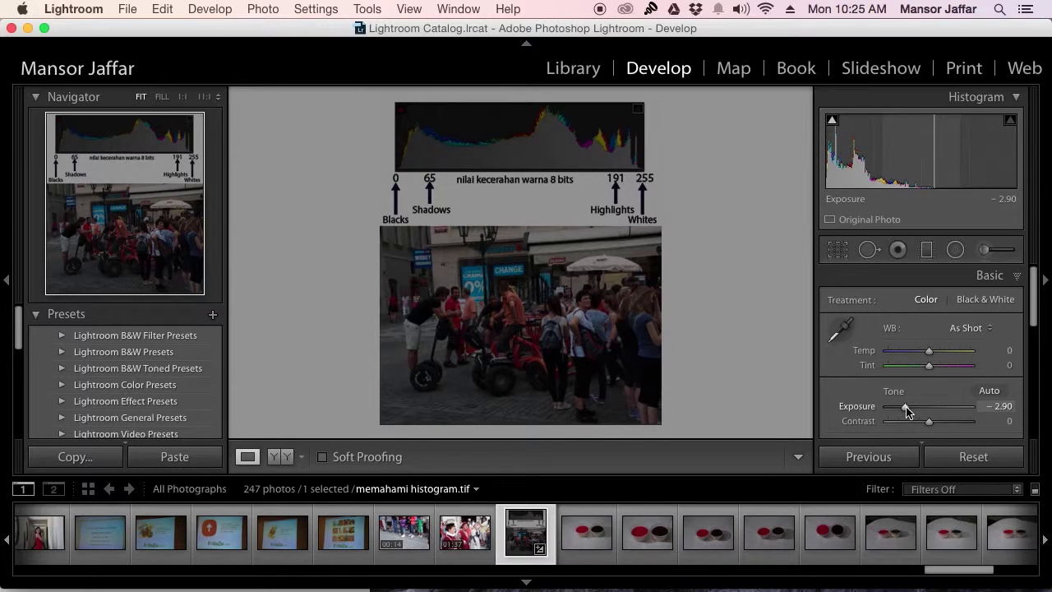
pyautogui.moveTo(907, 411); pyautogui.dragTo(960, 411)
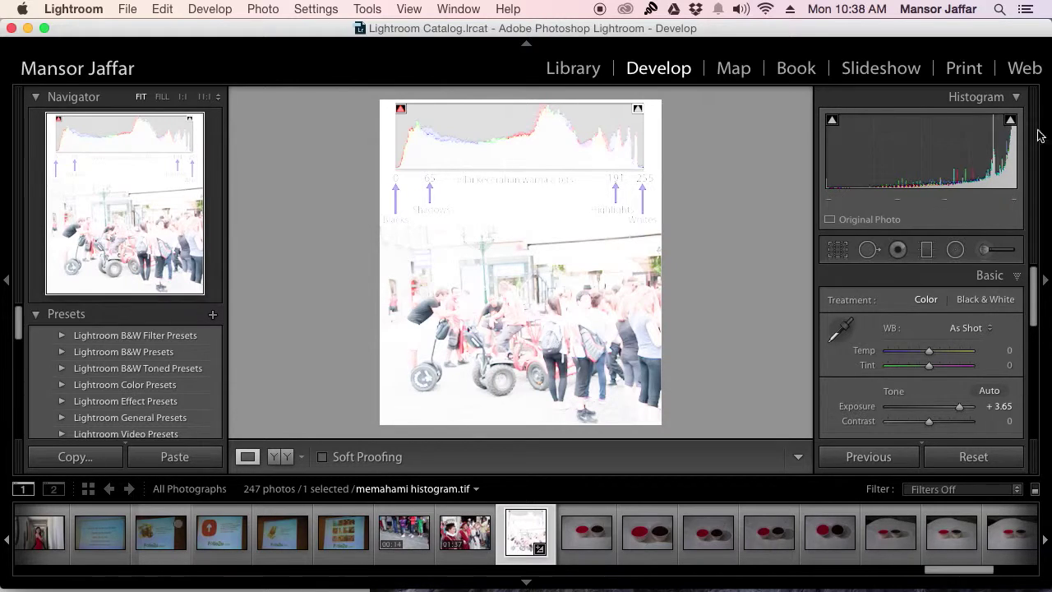
pyautogui.click(1009, 121)
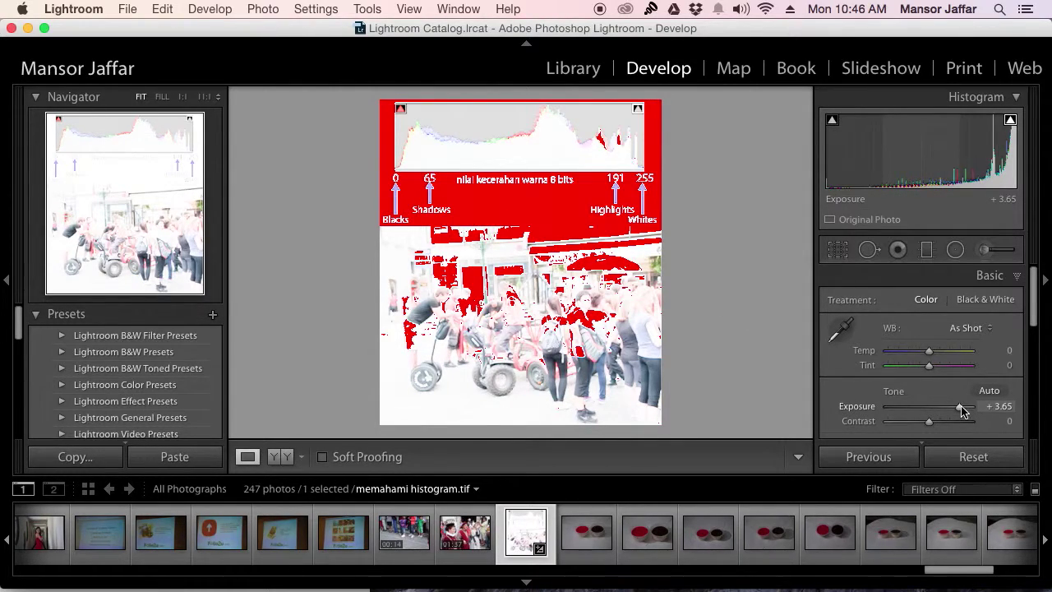
# Drop the histogram photo's Exposure to -4.05 and show clipped shadows in blue.
pyautogui.moveTo(961, 407); pyautogui.dragTo(896, 409)
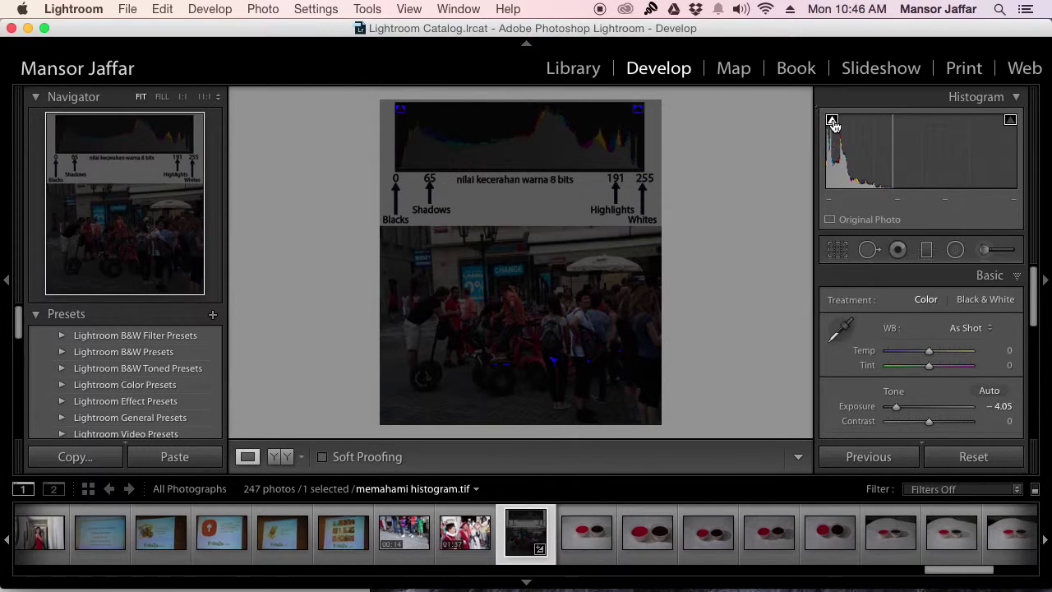
pyautogui.click(832, 124)
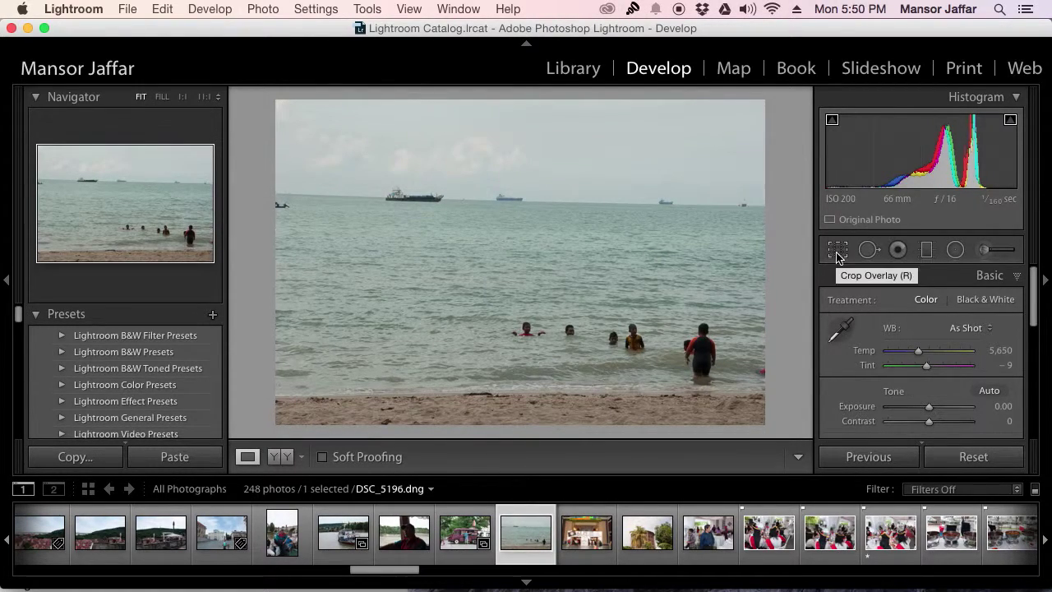
# Straighten the beach photo along its horizon by -1.45° and apply the crop.
pyautogui.click(837, 251)
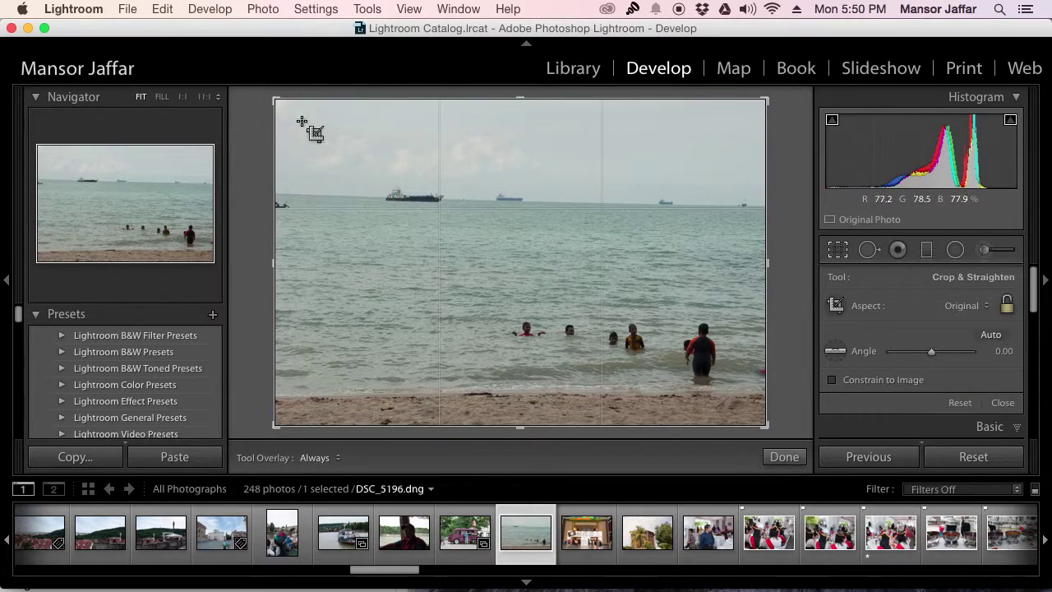
pyautogui.moveTo(276, 101); pyautogui.dragTo(271, 97)
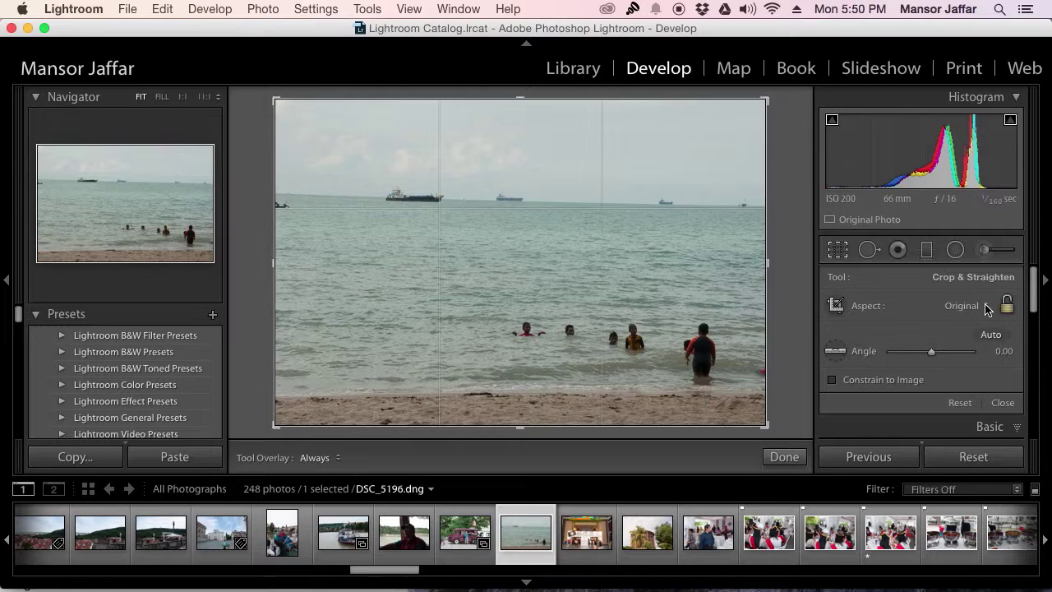
pyautogui.click(985, 305)
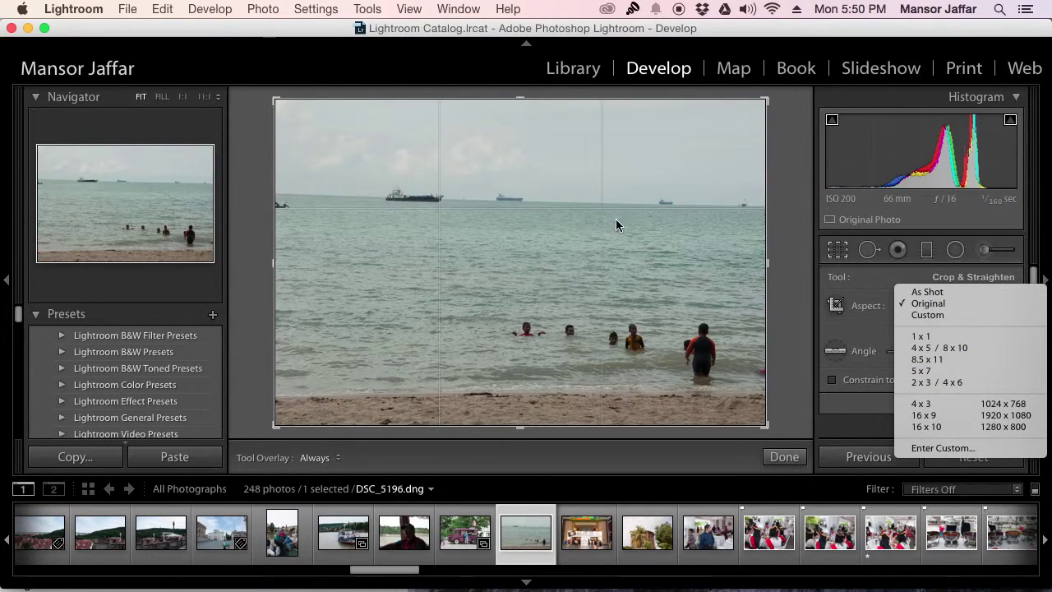
pyautogui.click(838, 359)
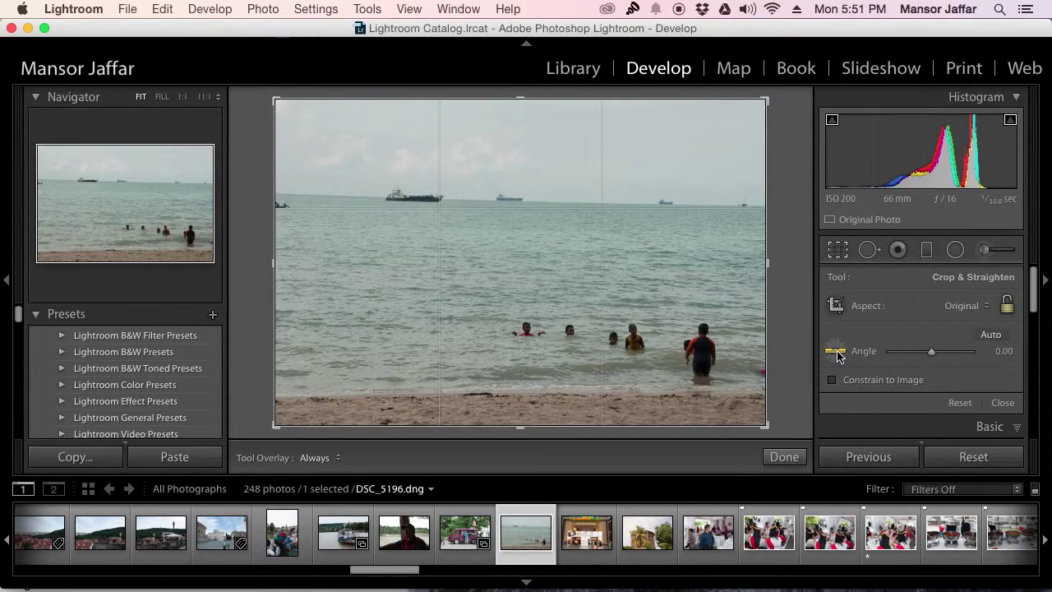
pyautogui.click(837, 354)
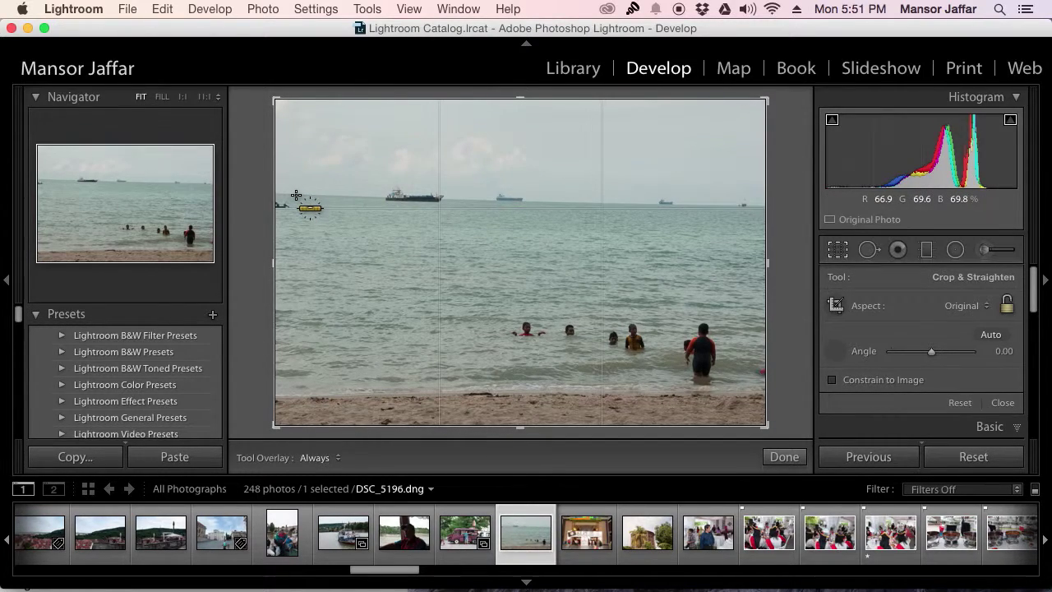
pyautogui.moveTo(296, 195); pyautogui.dragTo(755, 207)
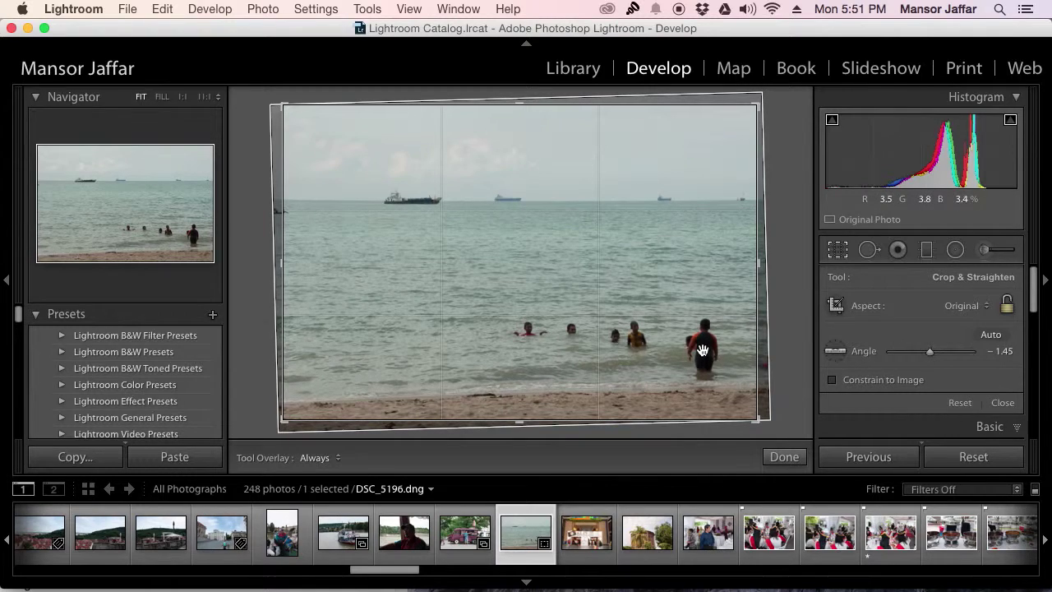
pyautogui.click(785, 458)
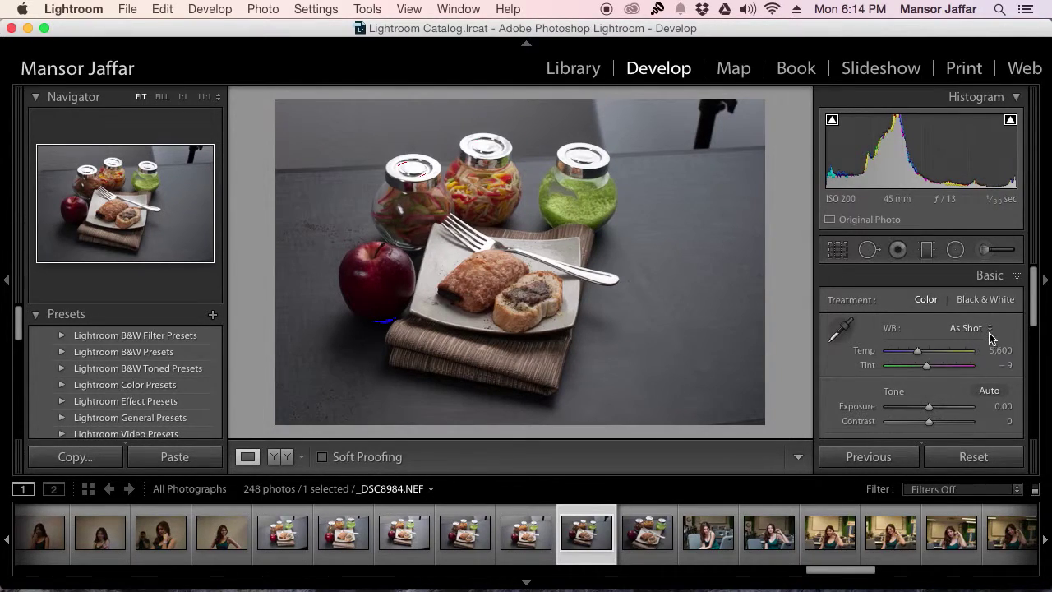
# Try Daylight white balance warmed to Temp 7,195, then reset to As Shot (5,600, Tint -9).
pyautogui.click(990, 329)
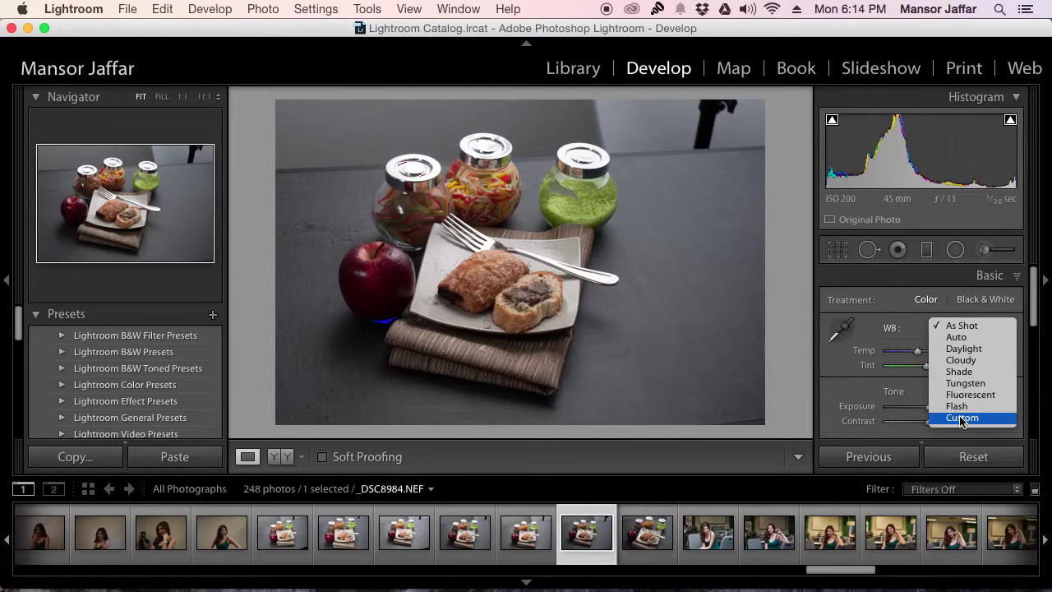
pyautogui.click(968, 349)
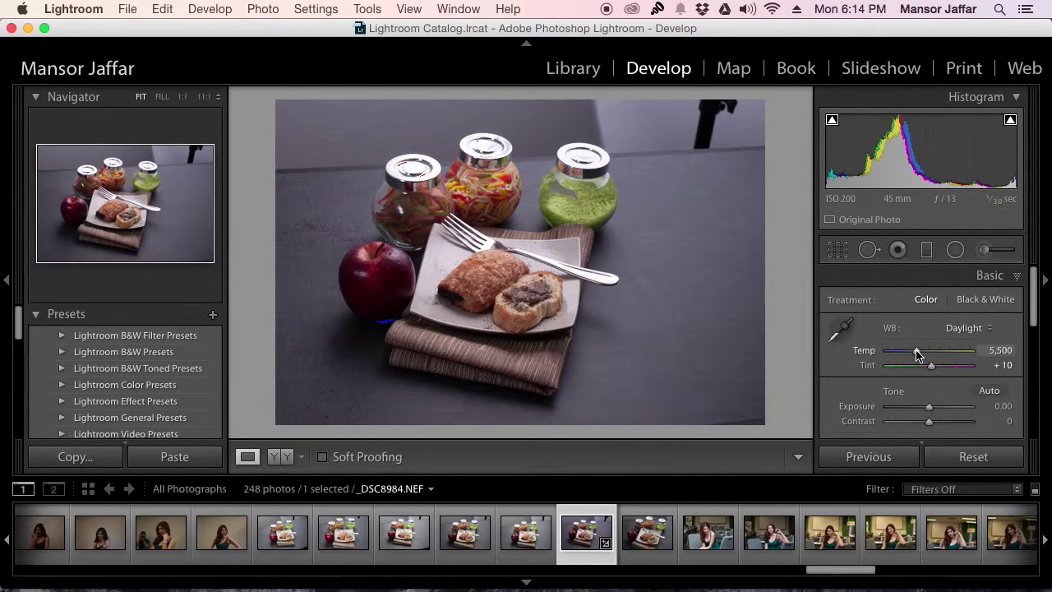
pyautogui.moveTo(917, 351); pyautogui.dragTo(929, 354)
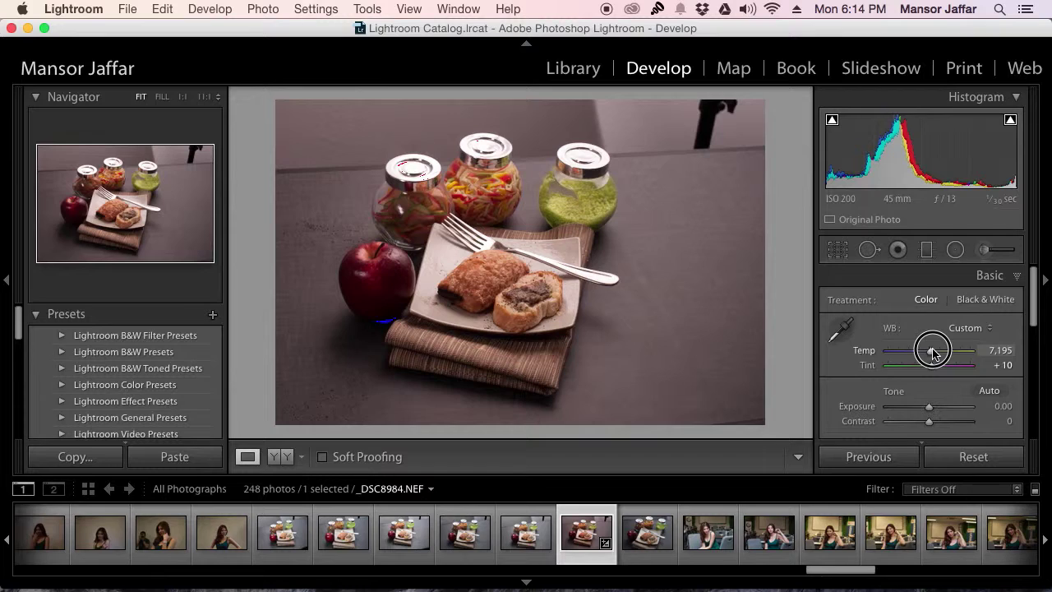
pyautogui.moveTo(930, 354); pyautogui.dragTo(933, 366)
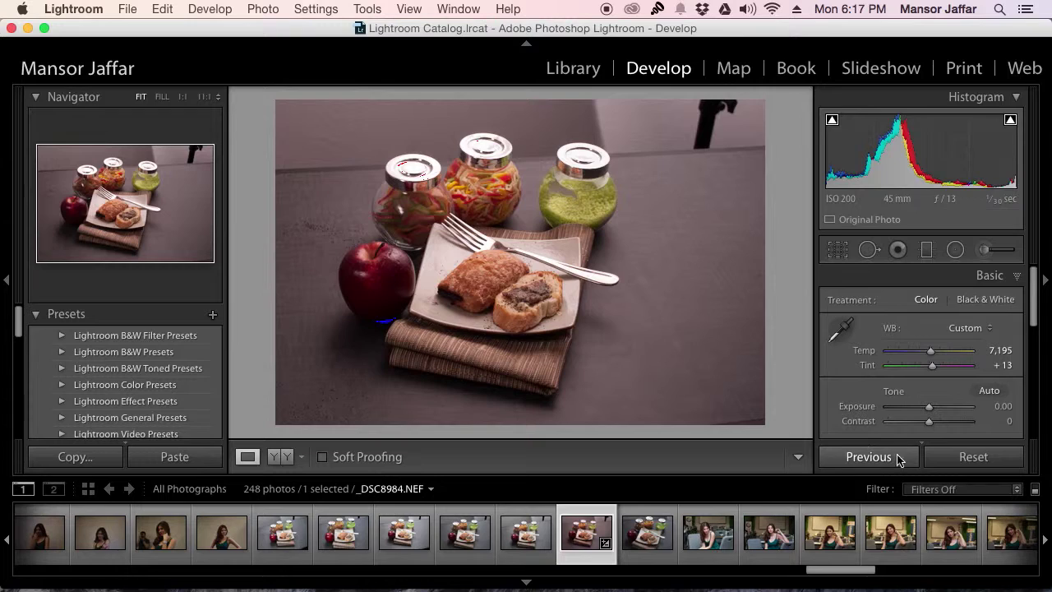
pyautogui.click(972, 457)
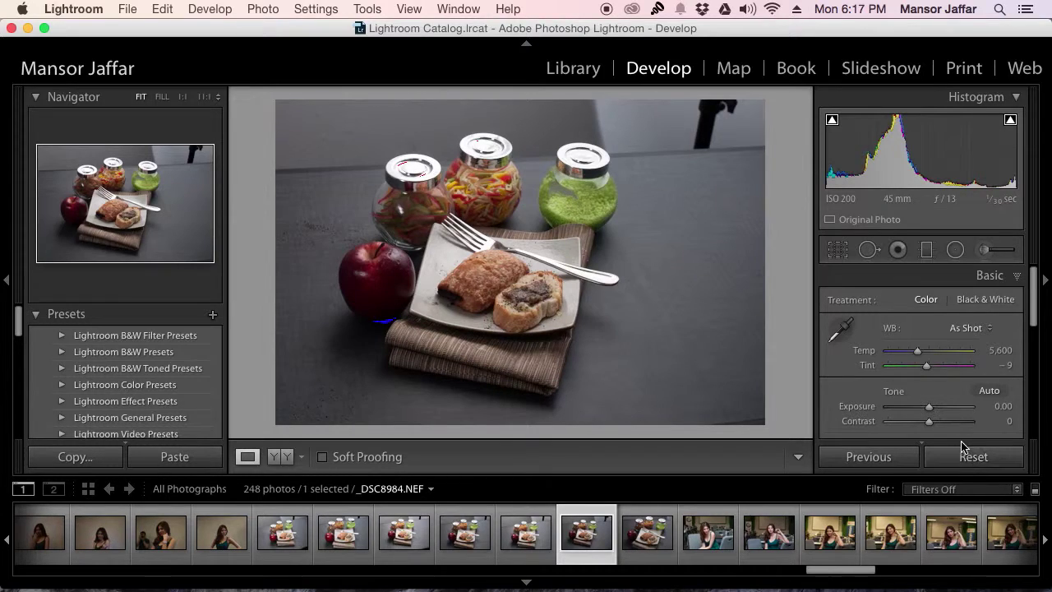
# Set the food photo's white balance to Daylight and apply Auto tone.
pyautogui.click(989, 328)
pyautogui.click(979, 349)
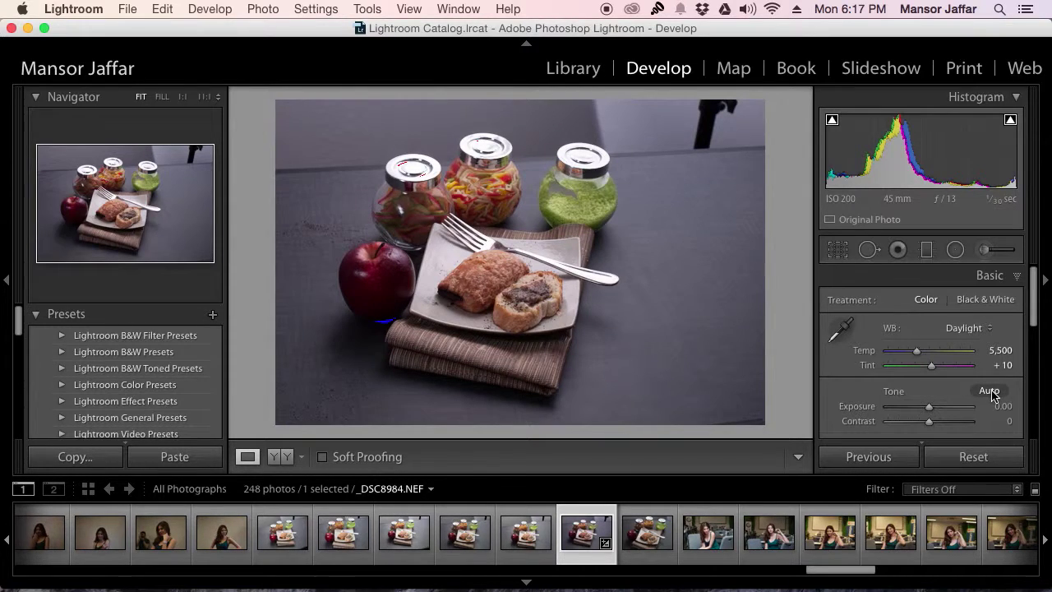
pyautogui.click(990, 392)
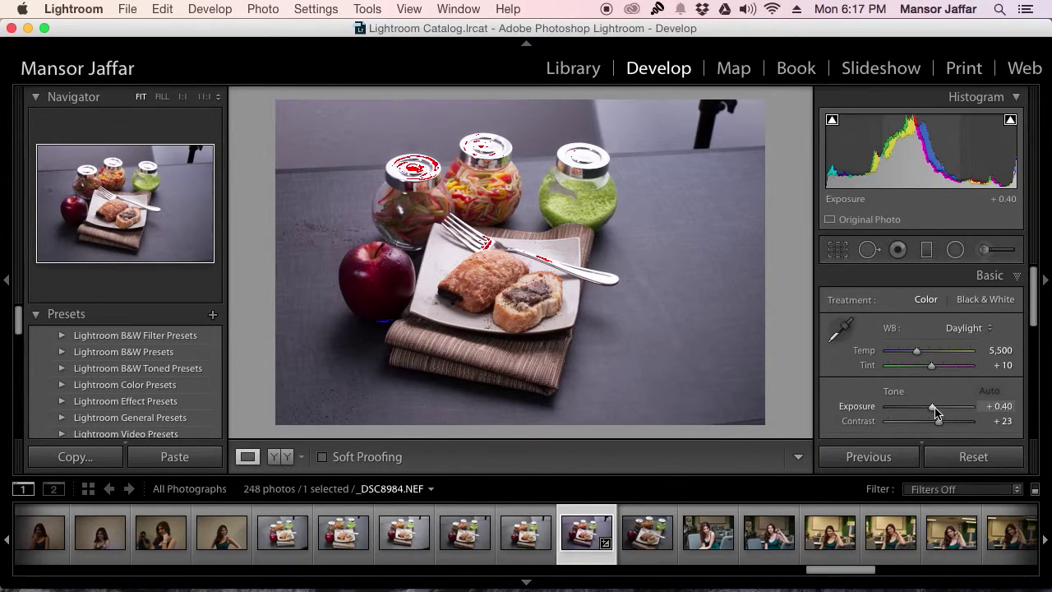
# Settle Exposure at +0.65 and ease Contrast down to +22.
pyautogui.moveTo(933, 411); pyautogui.dragTo(928, 411)
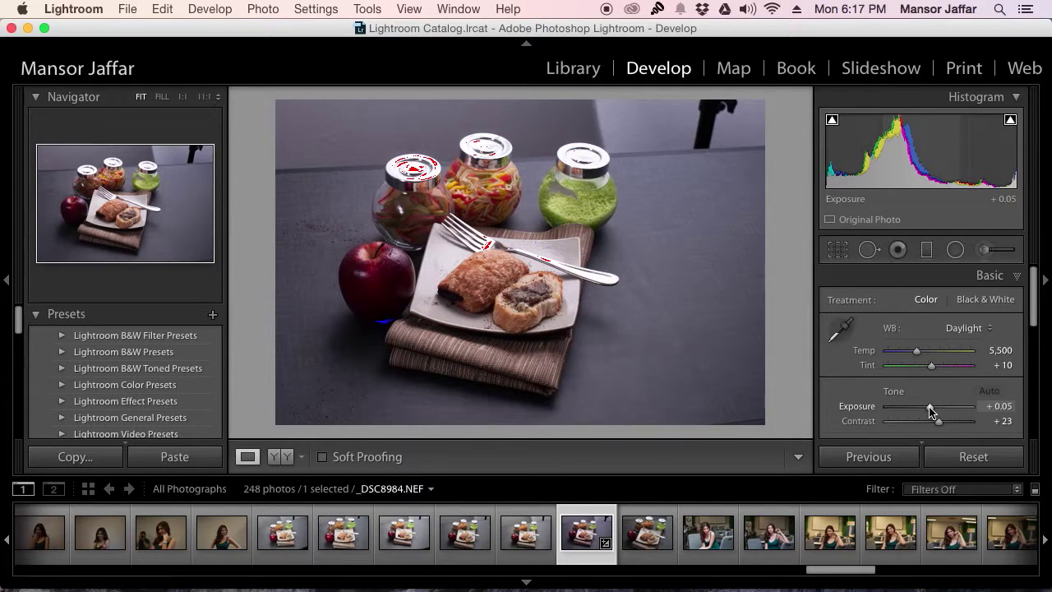
pyautogui.moveTo(930, 411); pyautogui.dragTo(935, 409)
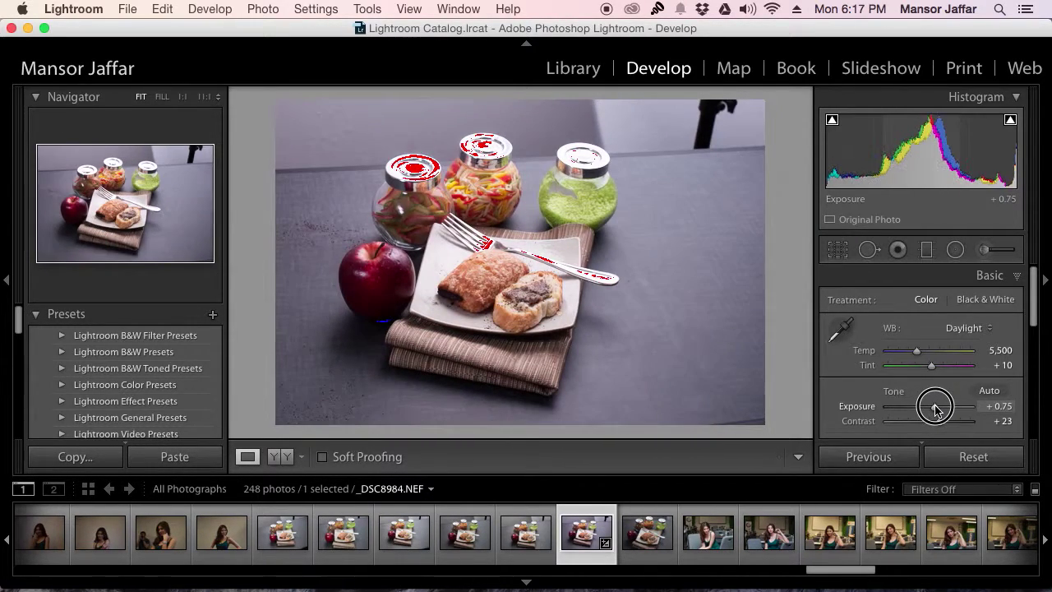
pyautogui.moveTo(935, 410); pyautogui.dragTo(933, 407)
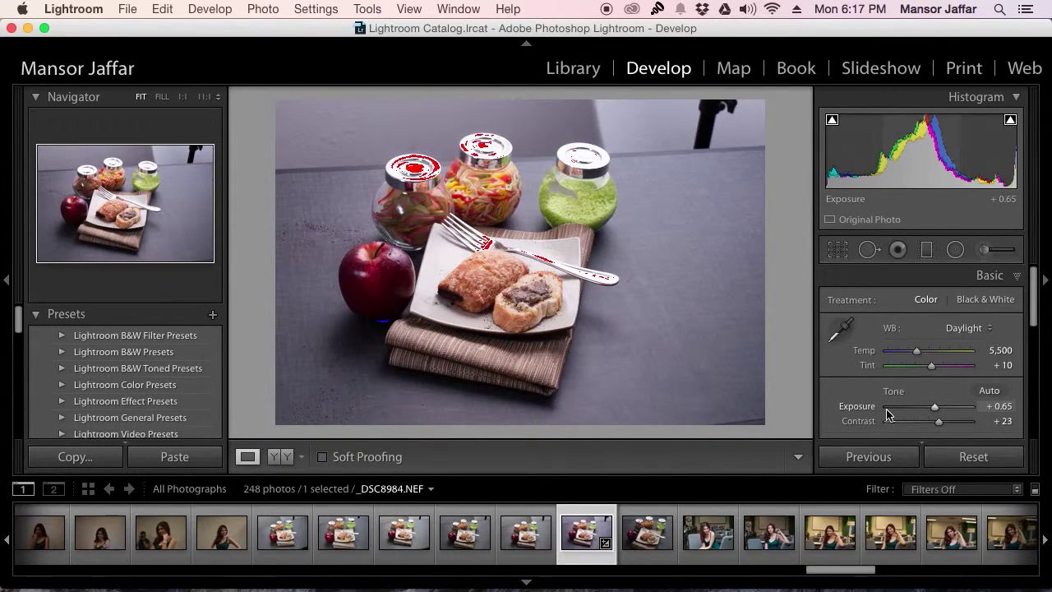
pyautogui.click(938, 422)
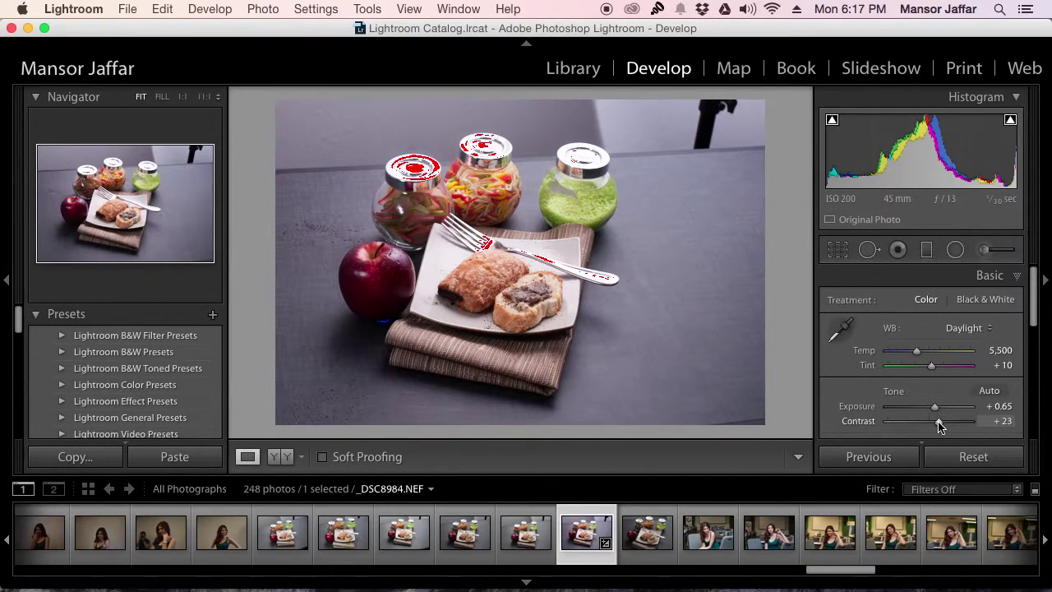
pyautogui.moveTo(940, 424); pyautogui.dragTo(938, 423)
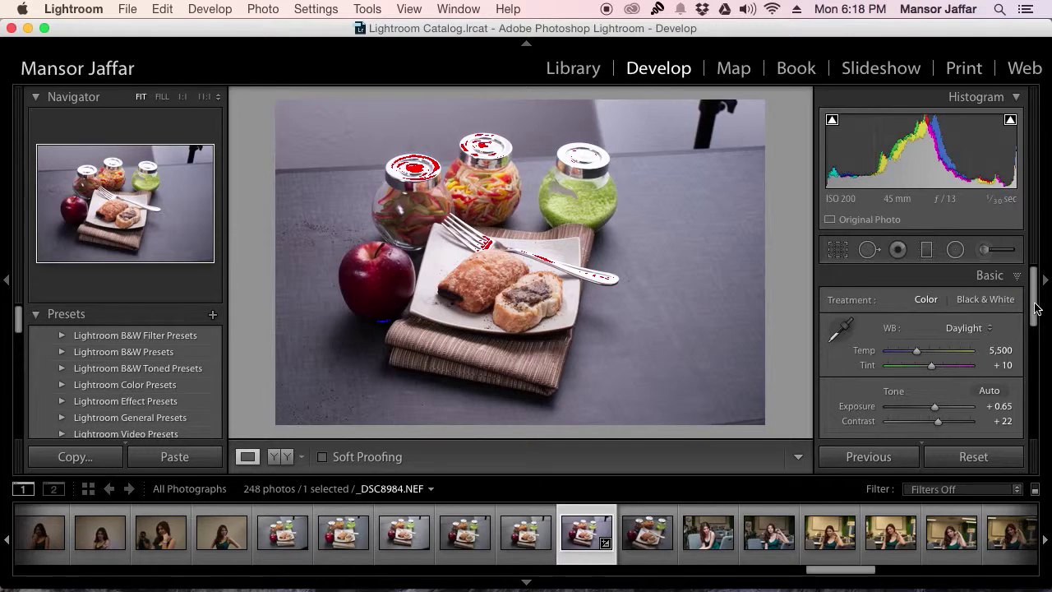
pyautogui.moveTo(1034, 292); pyautogui.dragTo(1034, 323)
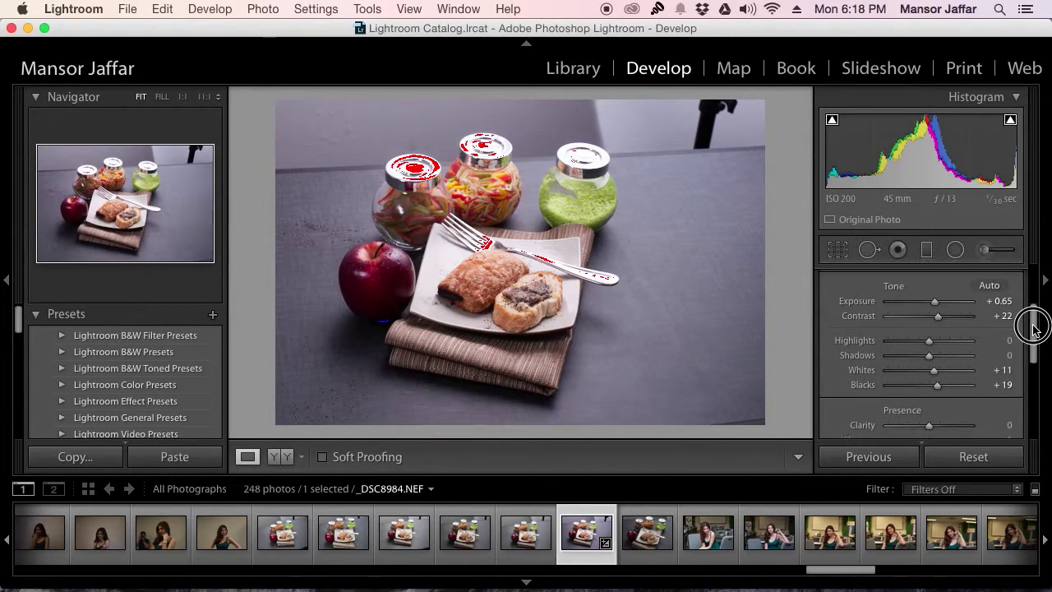
# Lower Whites to -68 to clear the jars' red clipping, and raise Blacks to +24.
pyautogui.moveTo(1034, 323); pyautogui.dragTo(1035, 339)
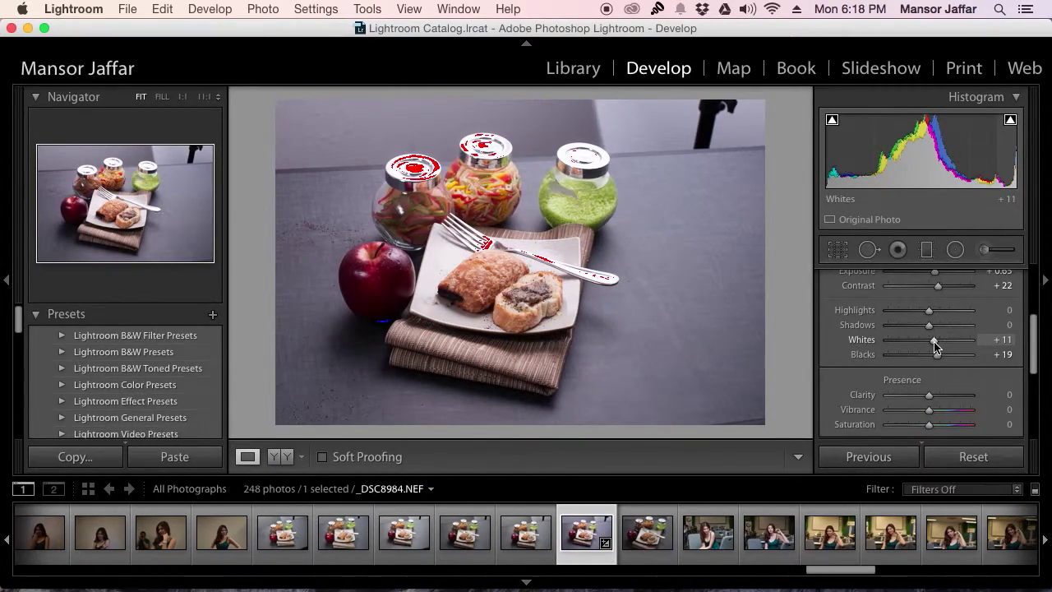
pyautogui.moveTo(937, 343); pyautogui.dragTo(922, 345)
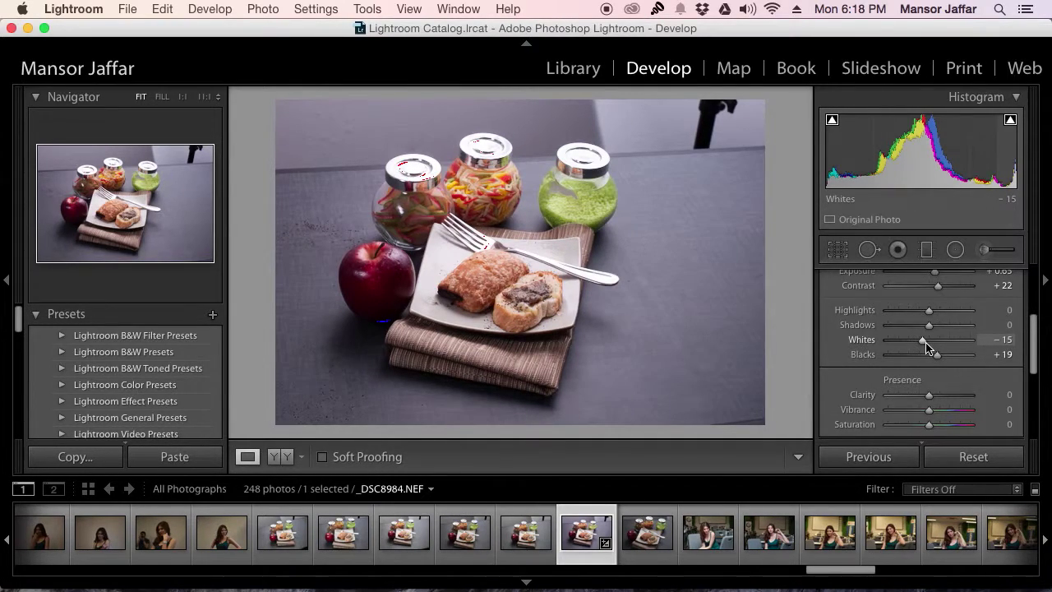
pyautogui.moveTo(924, 343); pyautogui.dragTo(907, 353)
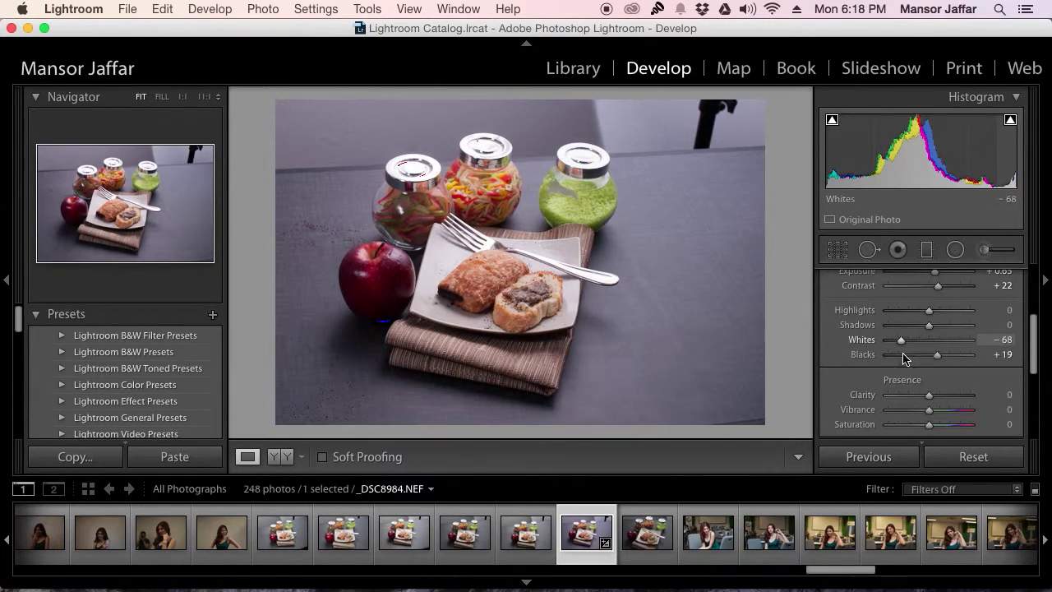
pyautogui.moveTo(907, 353); pyautogui.dragTo(902, 355)
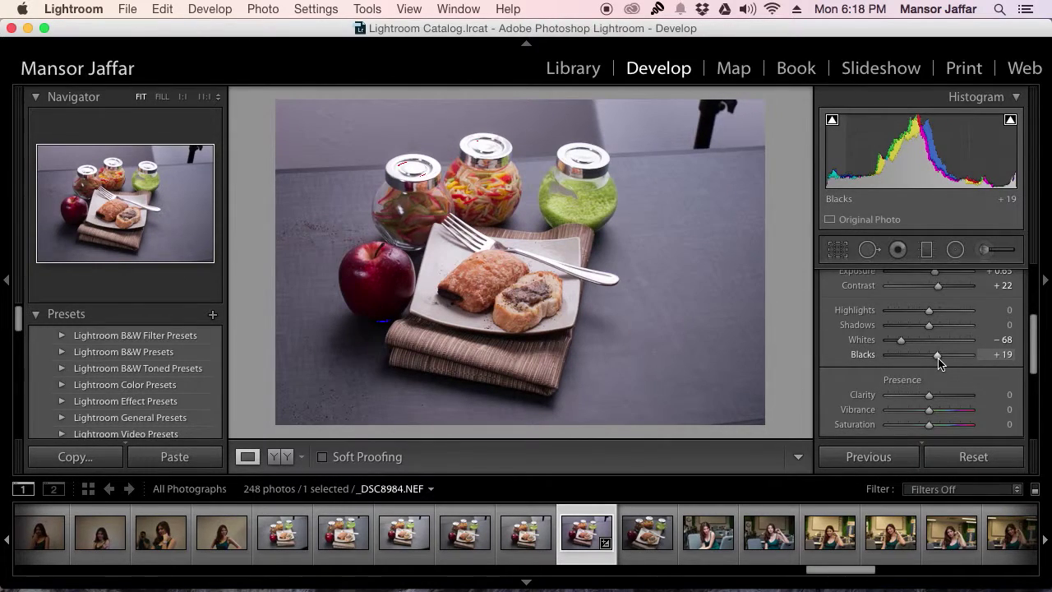
pyautogui.moveTo(937, 355); pyautogui.dragTo(940, 355)
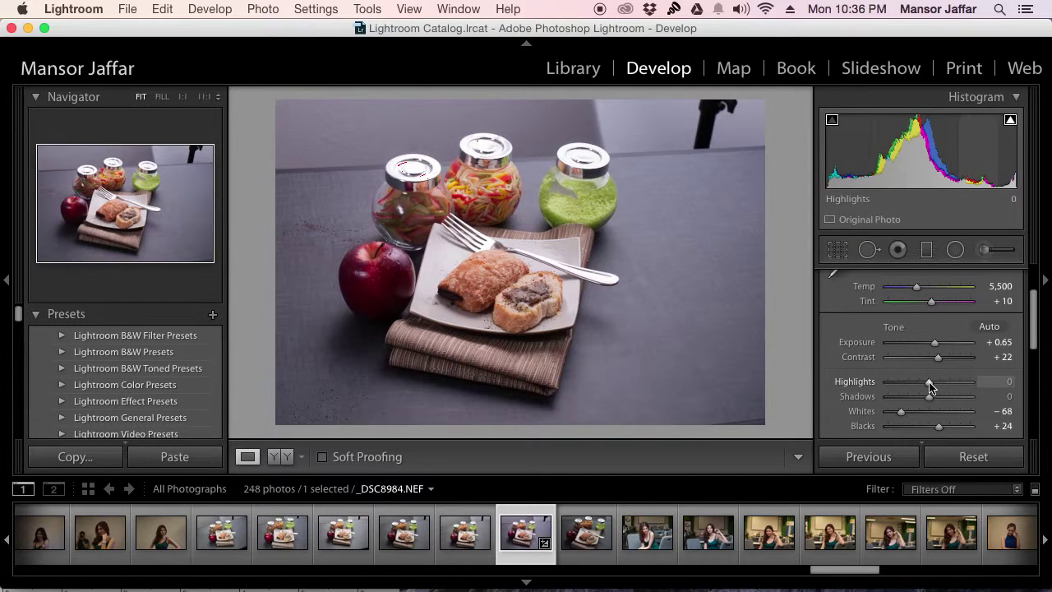
# Set Highlights to -23 and Shadows to +29 on the food photo.
pyautogui.moveTo(929, 382); pyautogui.dragTo(919, 383)
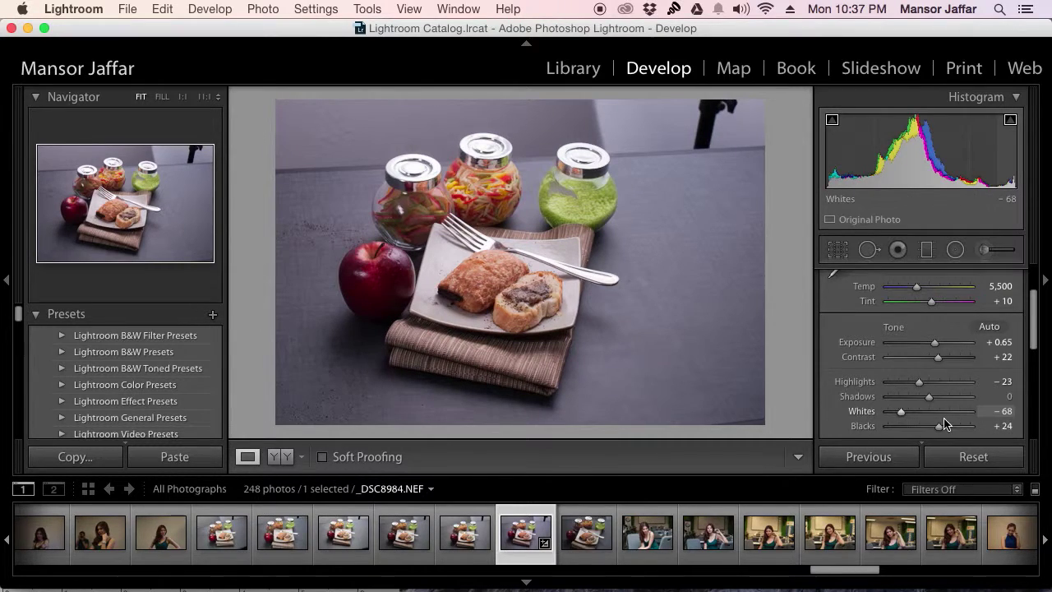
pyautogui.moveTo(929, 398); pyautogui.dragTo(942, 403)
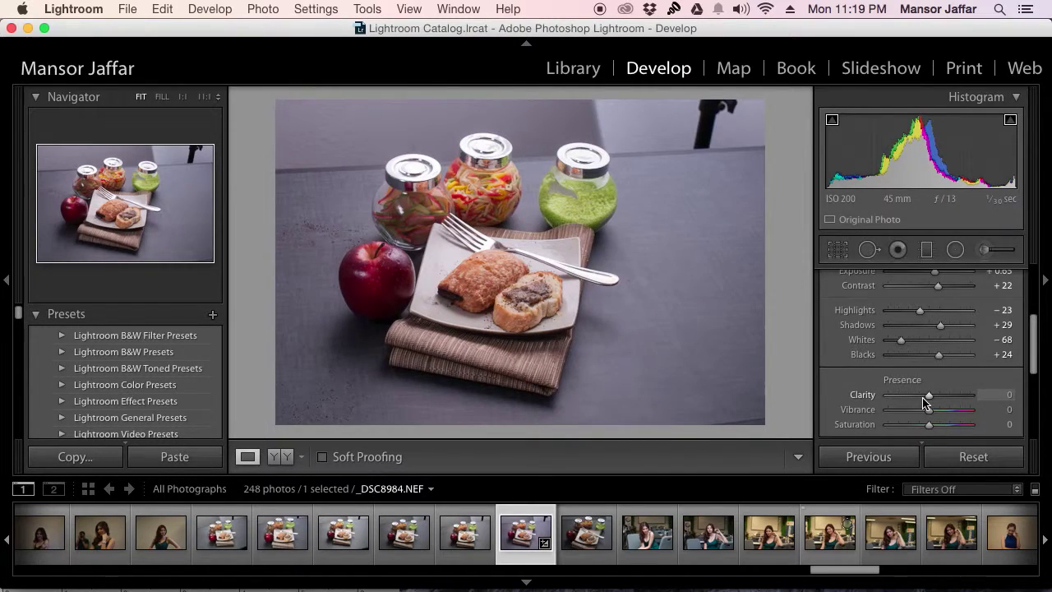
# Fine-tune the Presence Clarity slider until it settles at +25.
pyautogui.moveTo(929, 399); pyautogui.dragTo(937, 399)
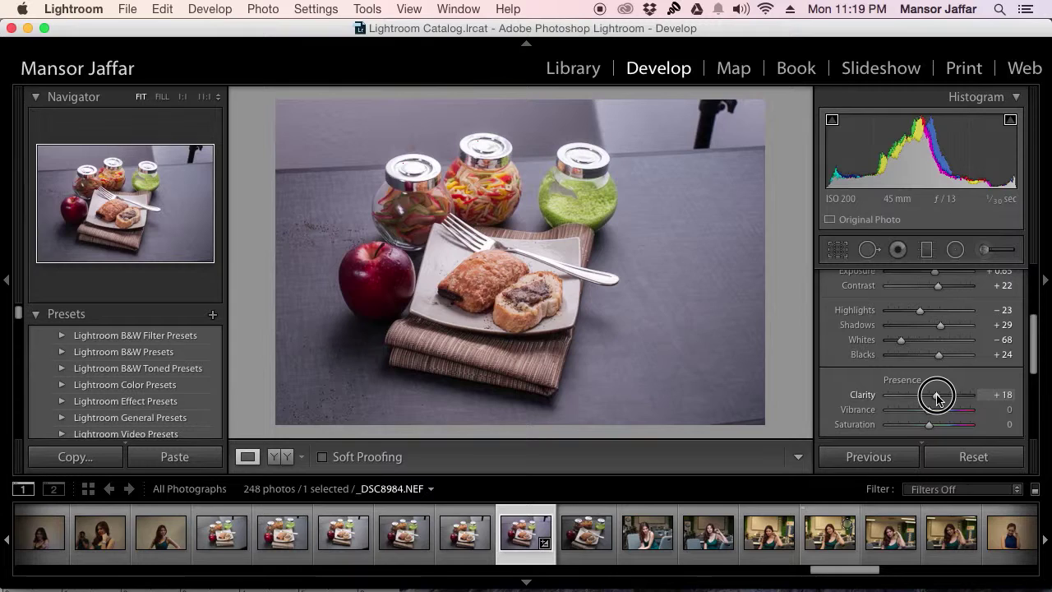
pyautogui.moveTo(937, 400); pyautogui.dragTo(940, 399)
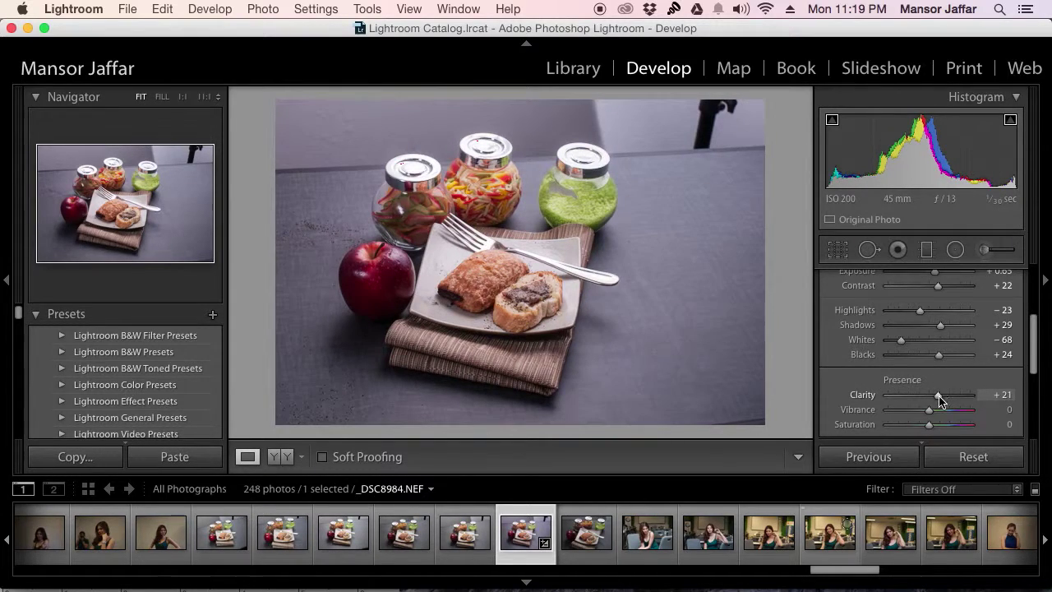
pyautogui.moveTo(940, 400); pyautogui.dragTo(947, 401)
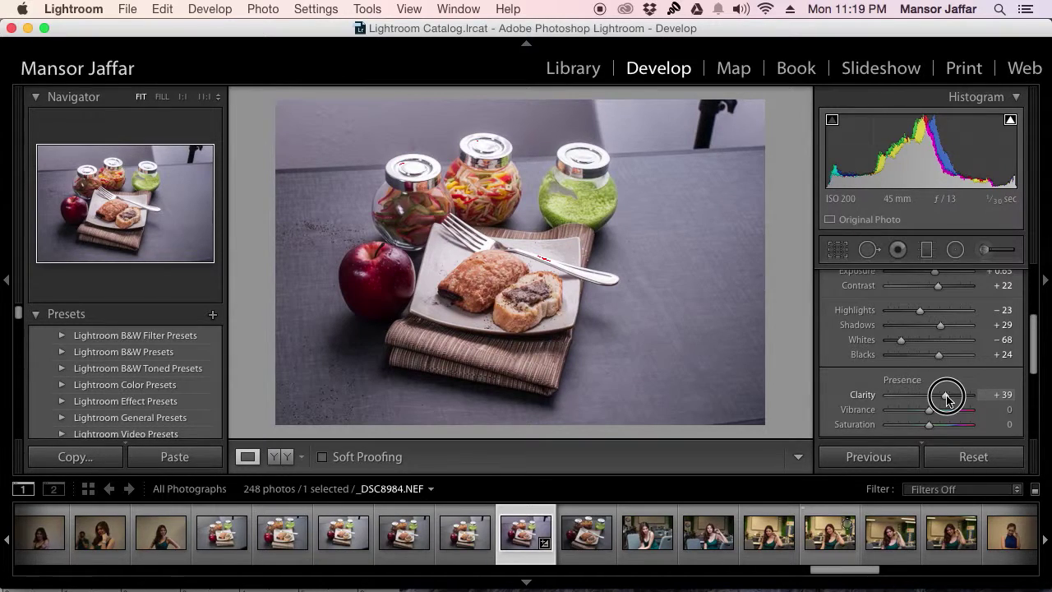
pyautogui.moveTo(946, 399); pyautogui.dragTo(949, 400)
pyautogui.moveTo(947, 400)
pyautogui.mouseDown()
pyautogui.moveTo(887, 407)
pyautogui.moveTo(940, 400)
pyautogui.mouseUp()
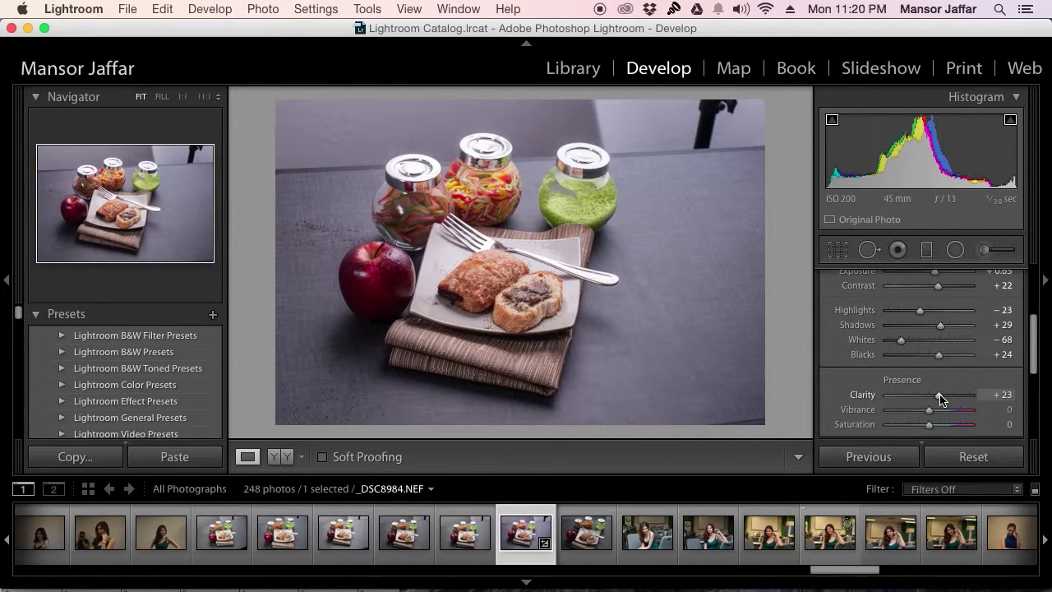
pyautogui.moveTo(941, 399); pyautogui.dragTo(942, 399)
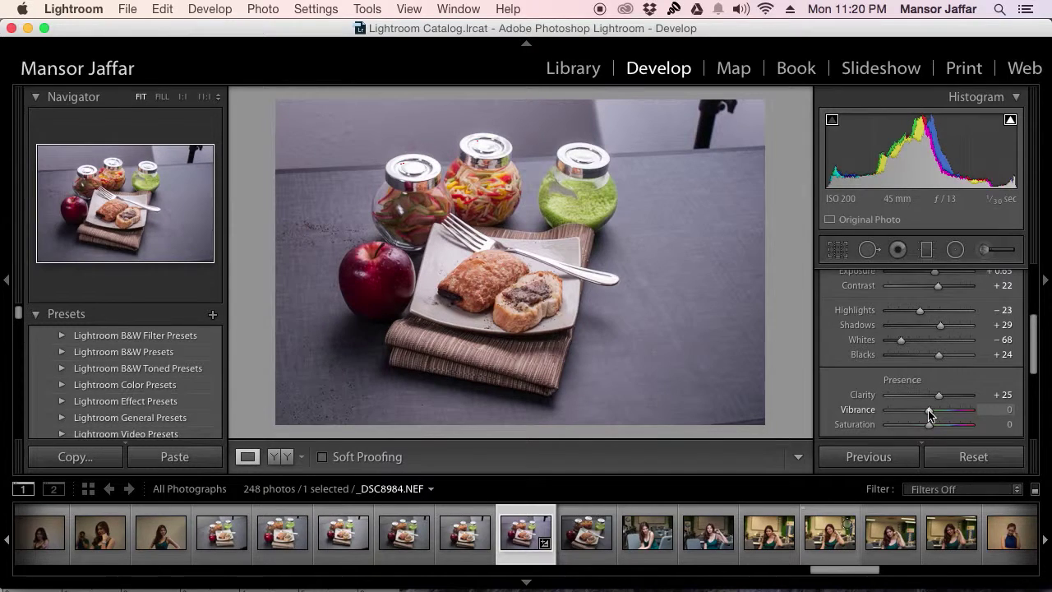
# Raise Vibrance to +5 and Saturation to about +48.
pyautogui.moveTo(929, 409)
pyautogui.mouseDown()
pyautogui.moveTo(959, 417)
pyautogui.moveTo(930, 417)
pyautogui.mouseUp()
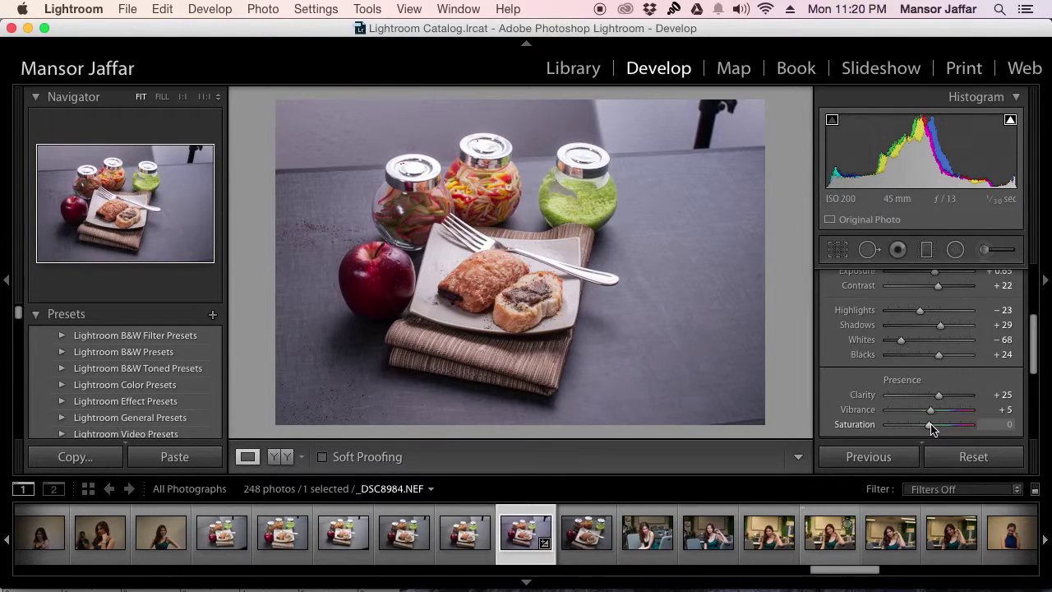
pyautogui.moveTo(931, 425); pyautogui.dragTo(949, 429)
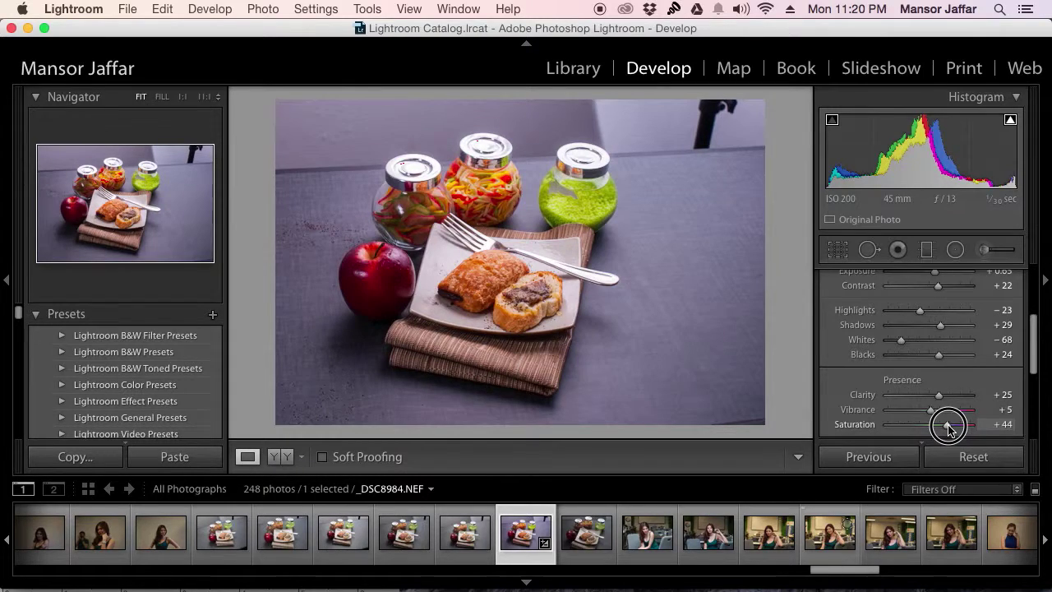
pyautogui.moveTo(949, 429); pyautogui.dragTo(950, 429)
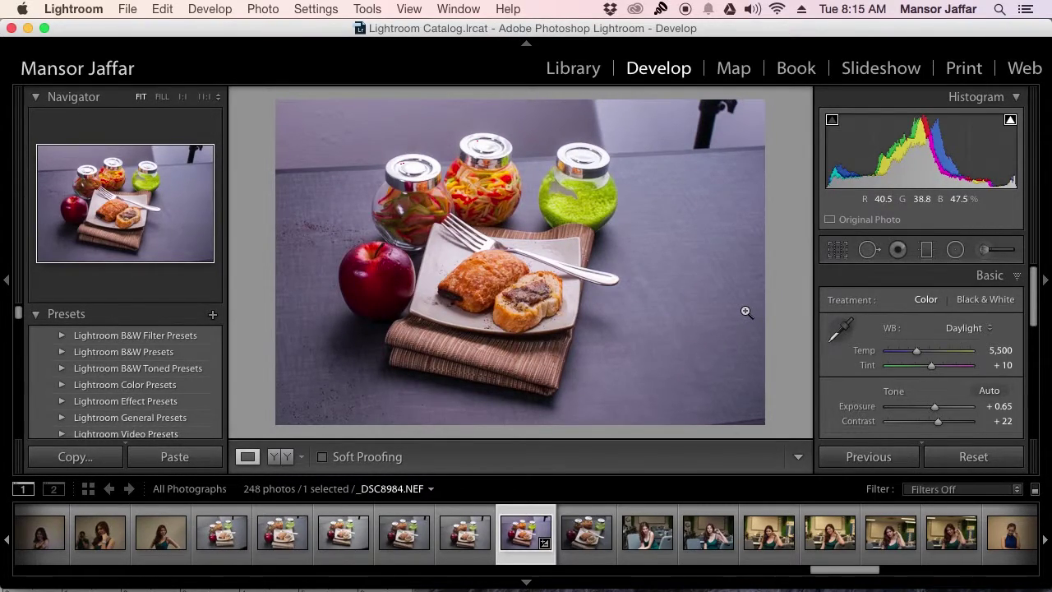
# Cycle the food photo's Before/After view through left/right, split and top/bottom layouts, then return to single view.
pyautogui.press('y')
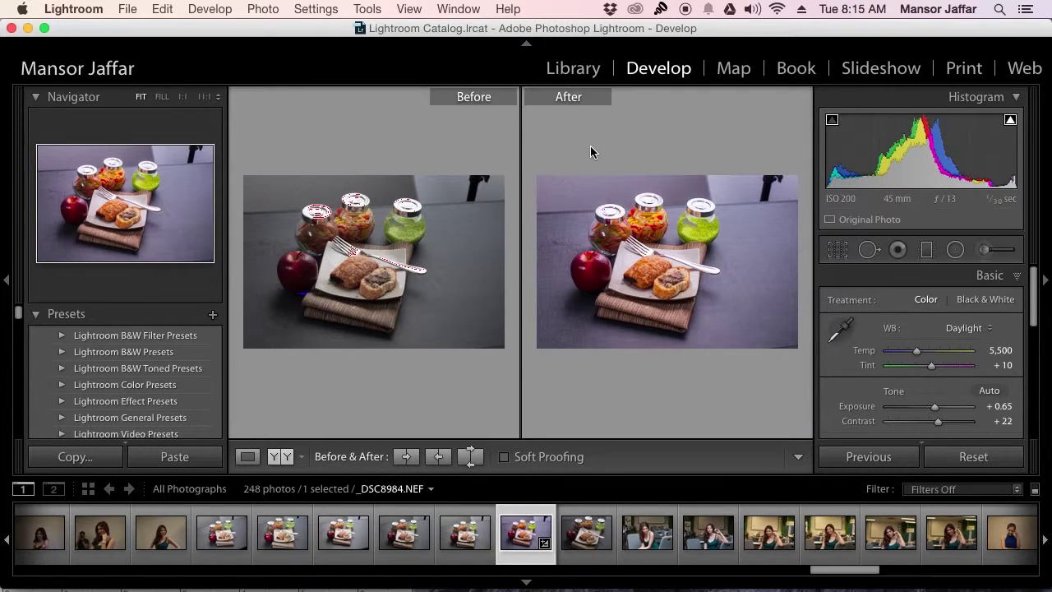
pyautogui.click(282, 458)
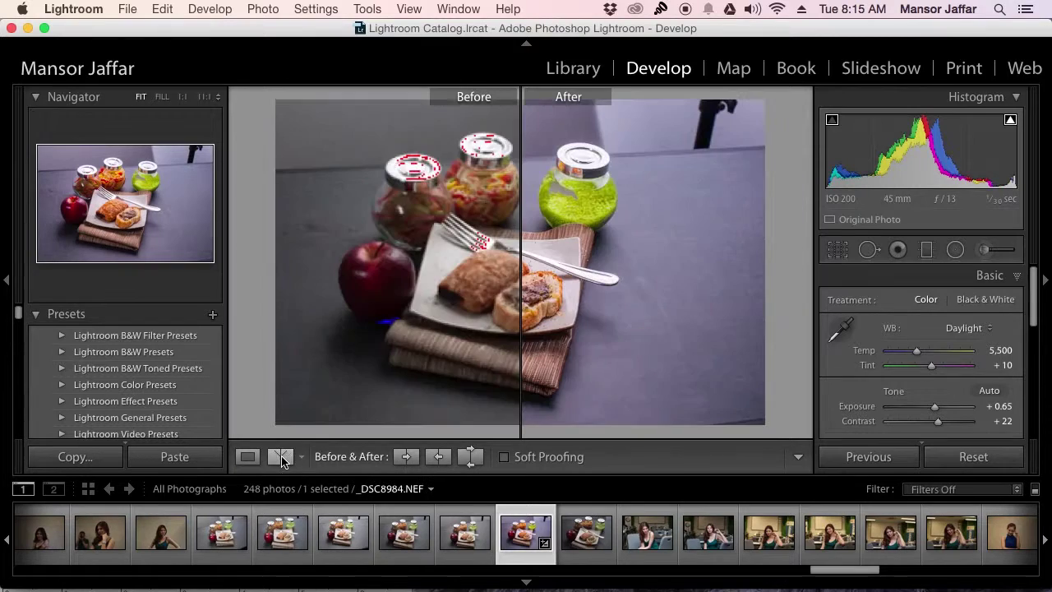
pyautogui.click(281, 465)
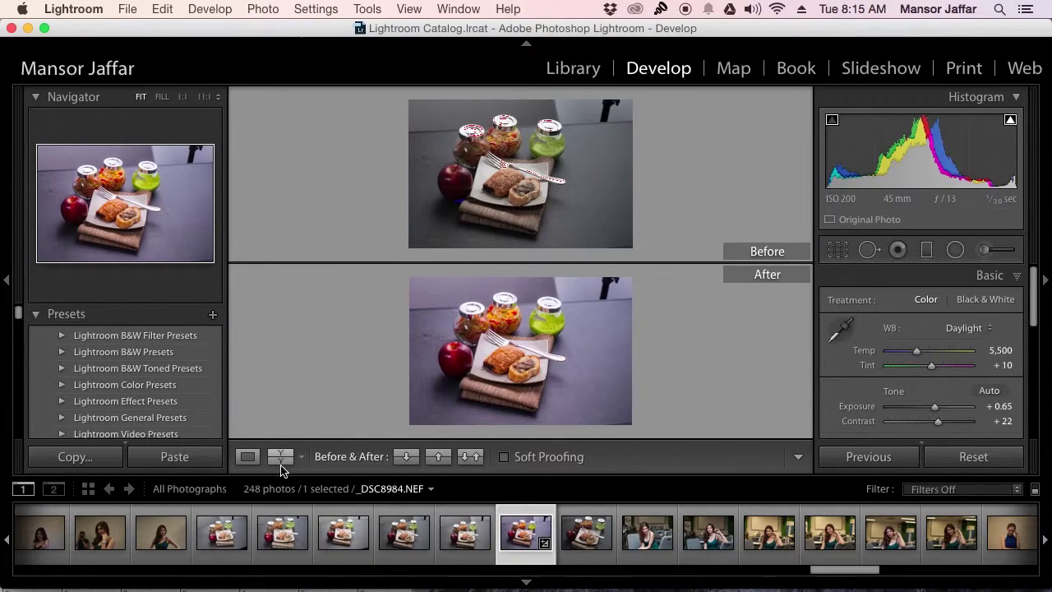
pyautogui.click(280, 462)
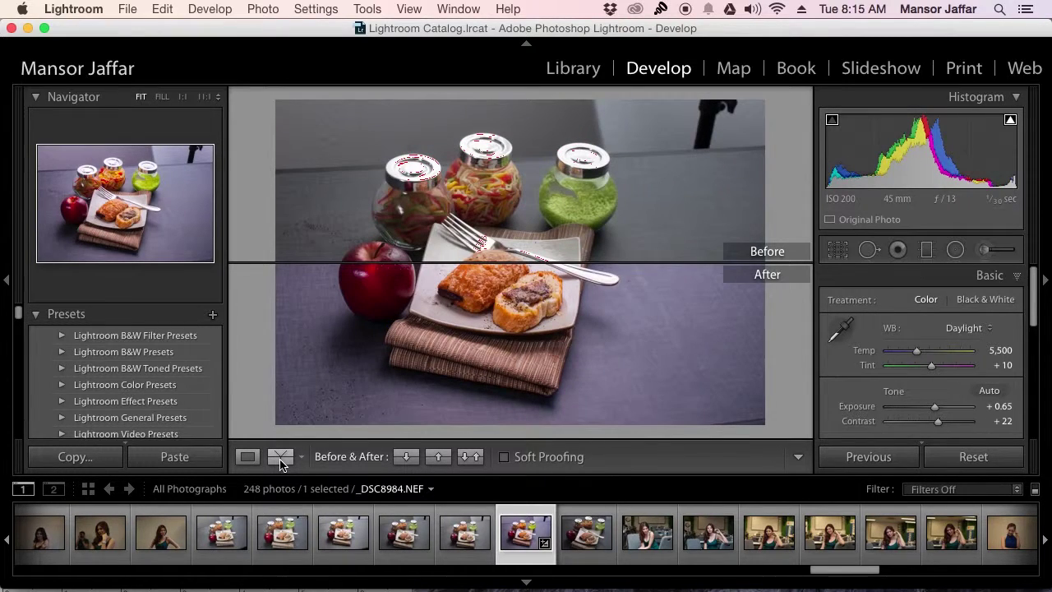
pyautogui.click(281, 463)
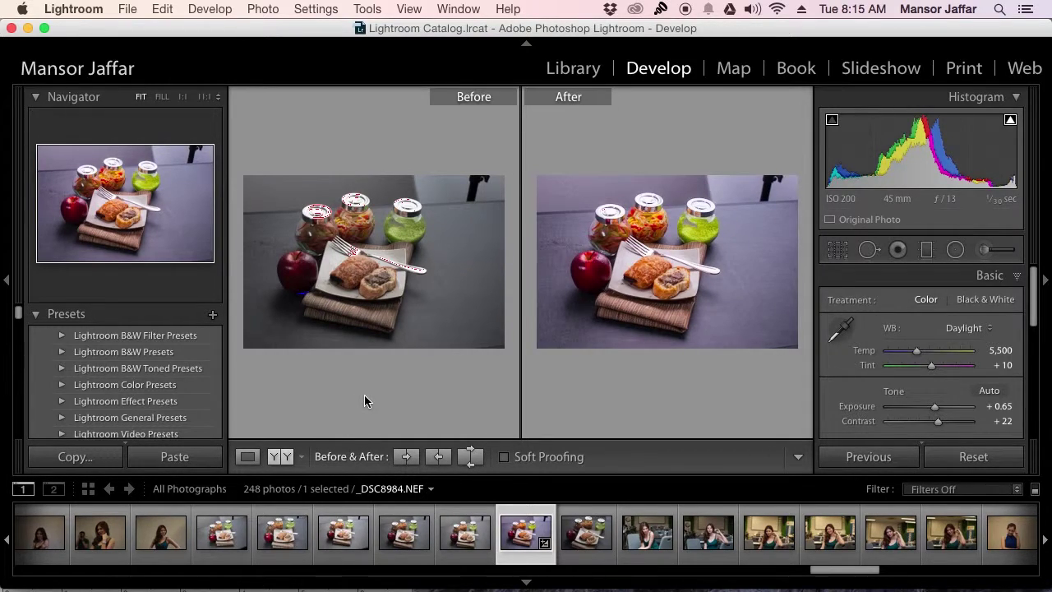
pyautogui.press('y')
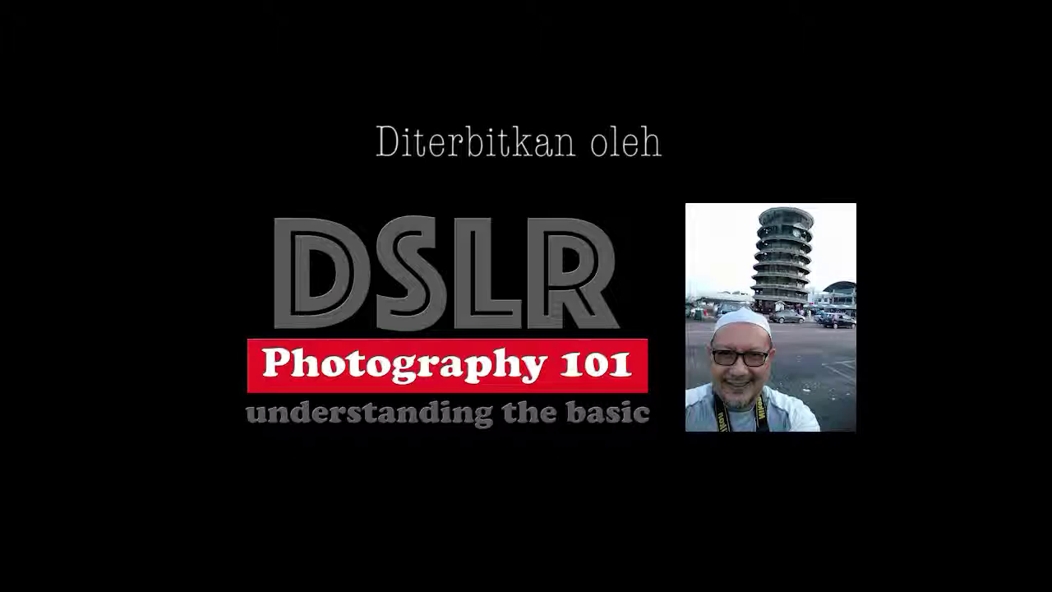